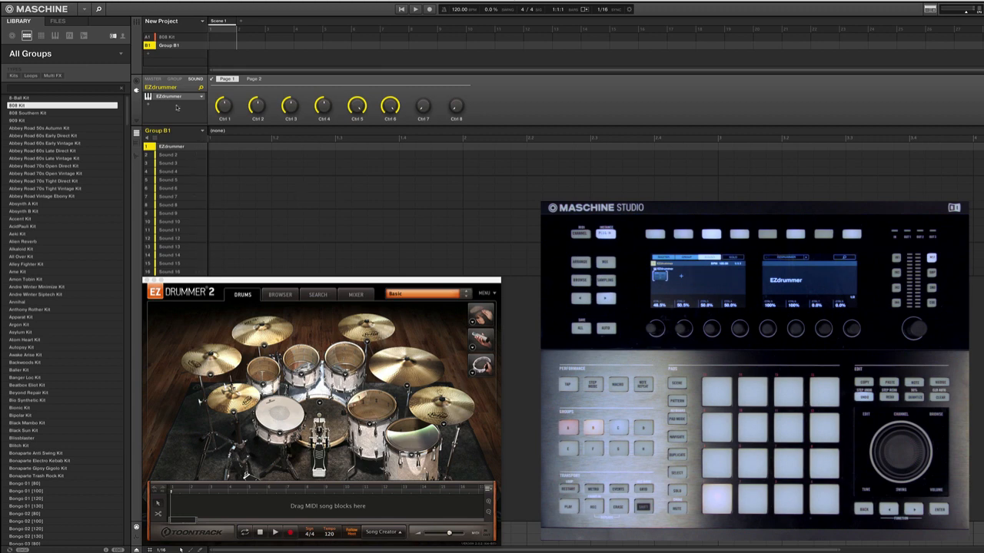
Step: Move the EZdrummer sound to pad 16 of Group B1 in the pad grid, and return to the sound list
{"action": "left_click", "coordinate": [155, 138]}
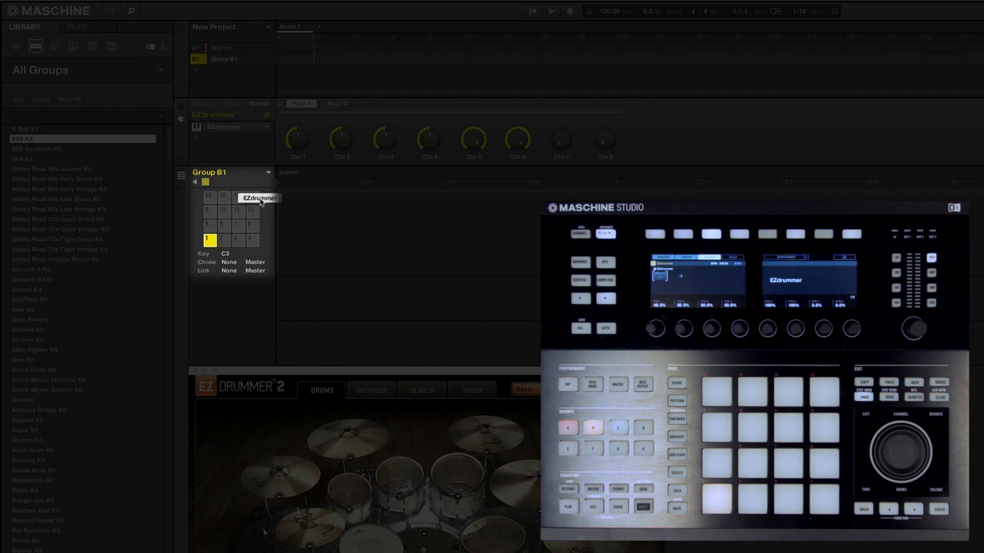
{"action": "left_click", "coordinate": [260, 200]}
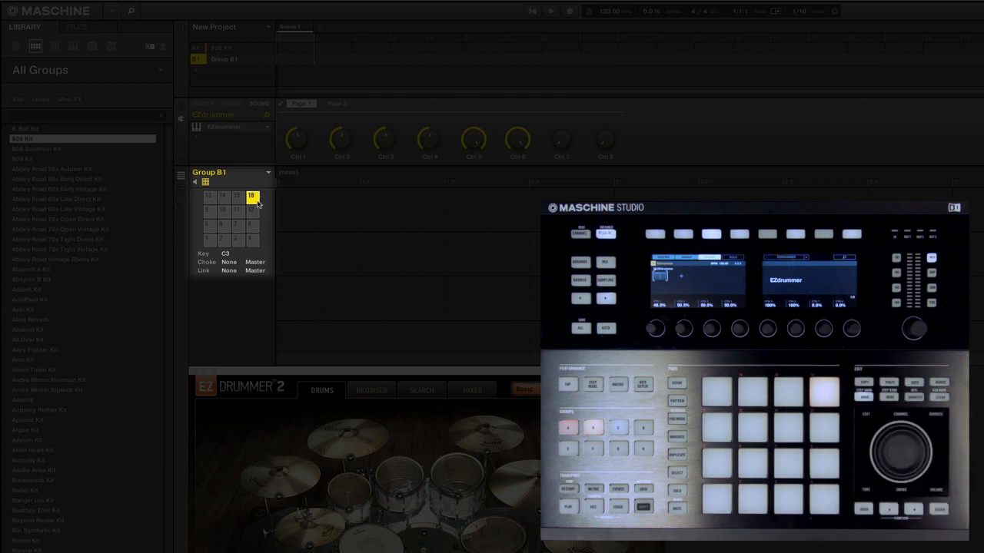
{"action": "left_click", "coordinate": [205, 183]}
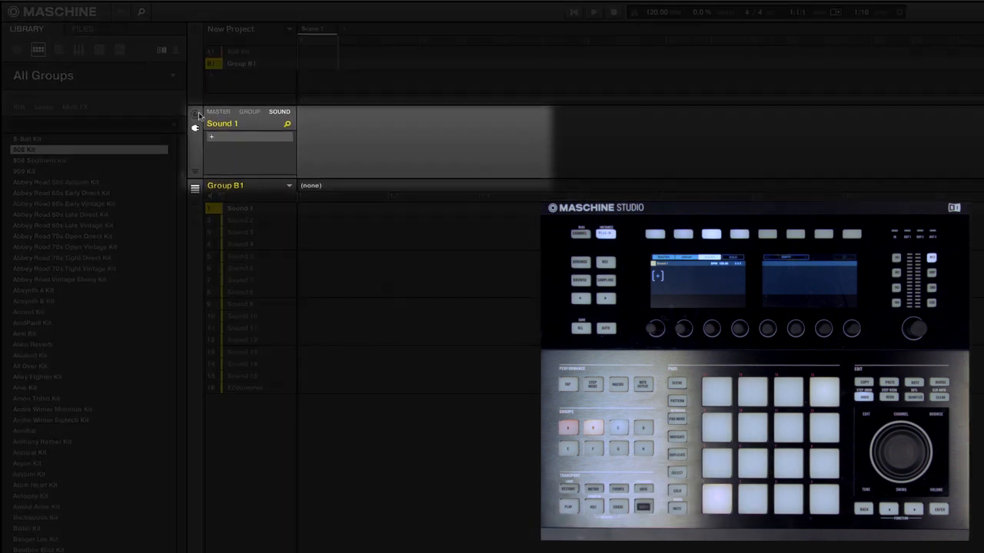
Step: Route Sound 1's MIDI output to S16 - EZdrummer
{"action": "left_click", "coordinate": [195, 115]}
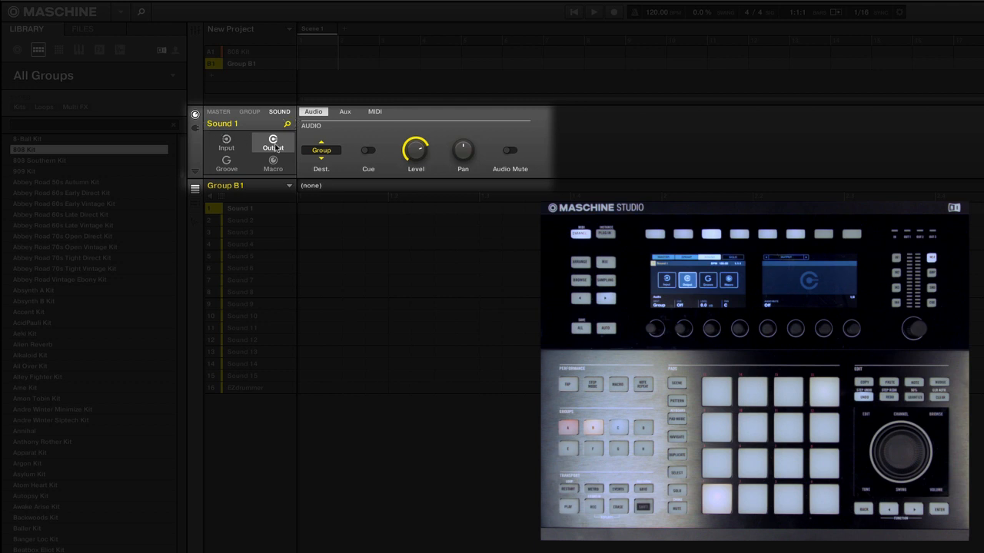
{"action": "left_click", "coordinate": [378, 112]}
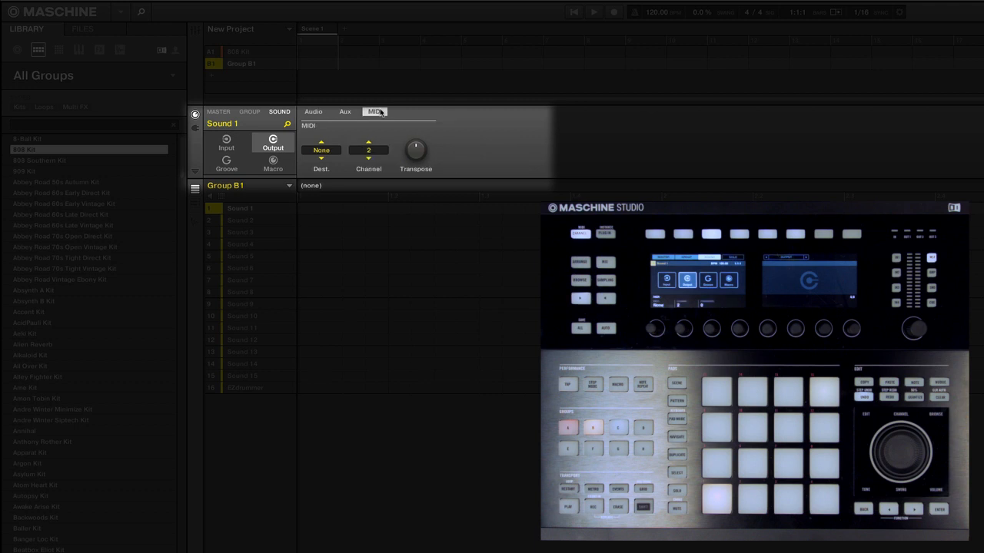
{"action": "left_click", "coordinate": [332, 156]}
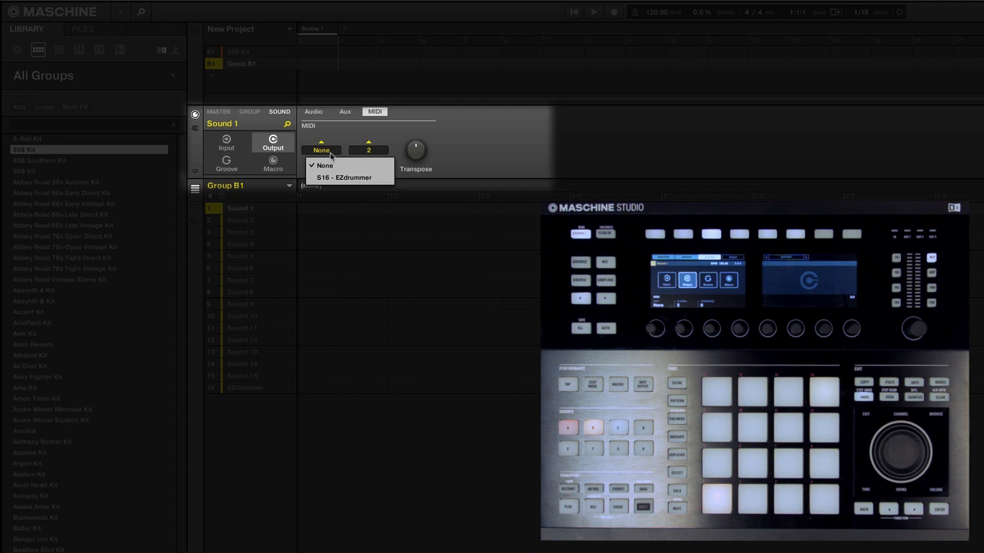
{"action": "left_click", "coordinate": [372, 179]}
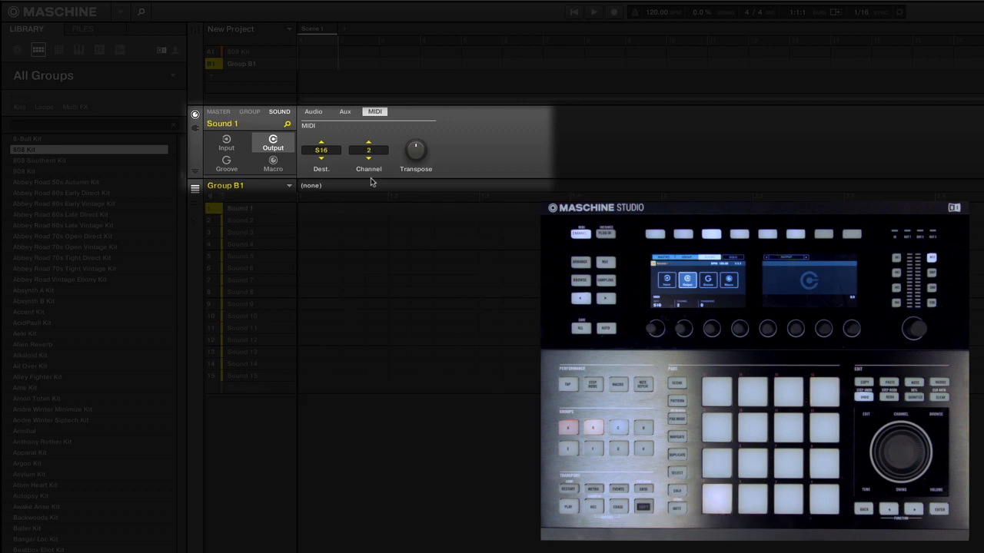
Step: Set Sound 1's MIDI output transpose to -24 and rename the sound Kick
{"action": "mouse_move", "coordinate": [414, 156]}
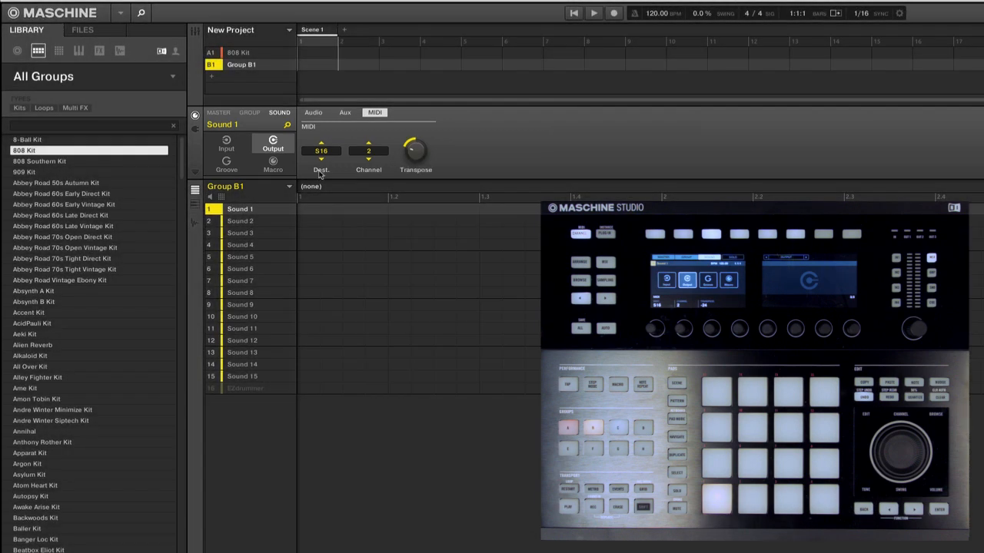
{"action": "type", "text": "Kick"}
{"action": "key", "text": "Return"}
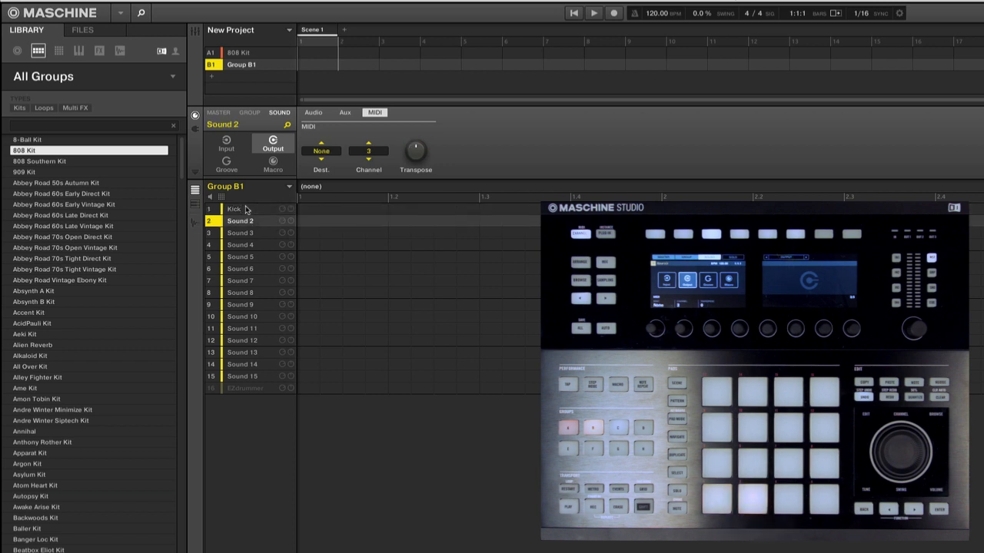
Step: Route the MIDI outputs of Sound 2 and Sound 3 to S16 - EZdrummer, transposed by -22 and -18 respectively
{"action": "left_click", "coordinate": [327, 152]}
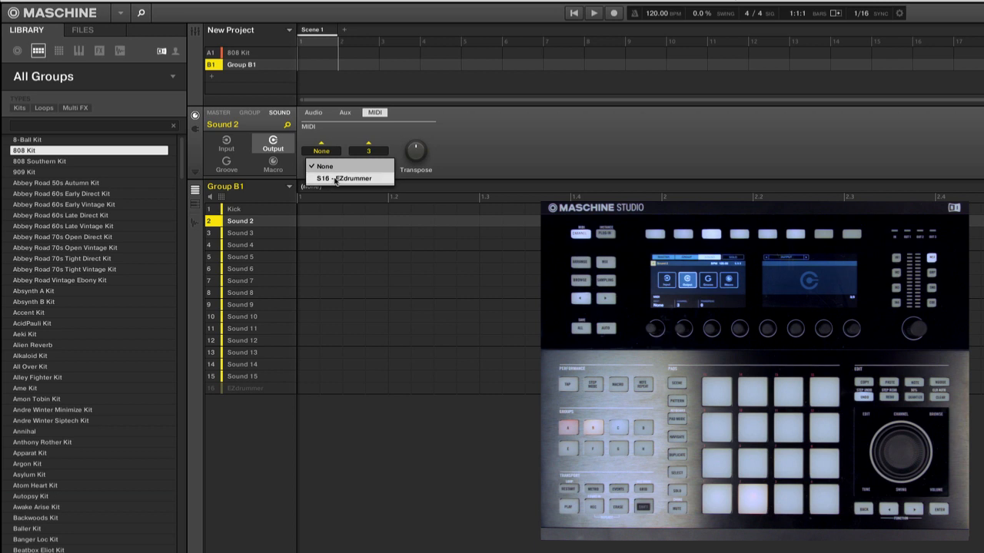
{"action": "left_click", "coordinate": [336, 180]}
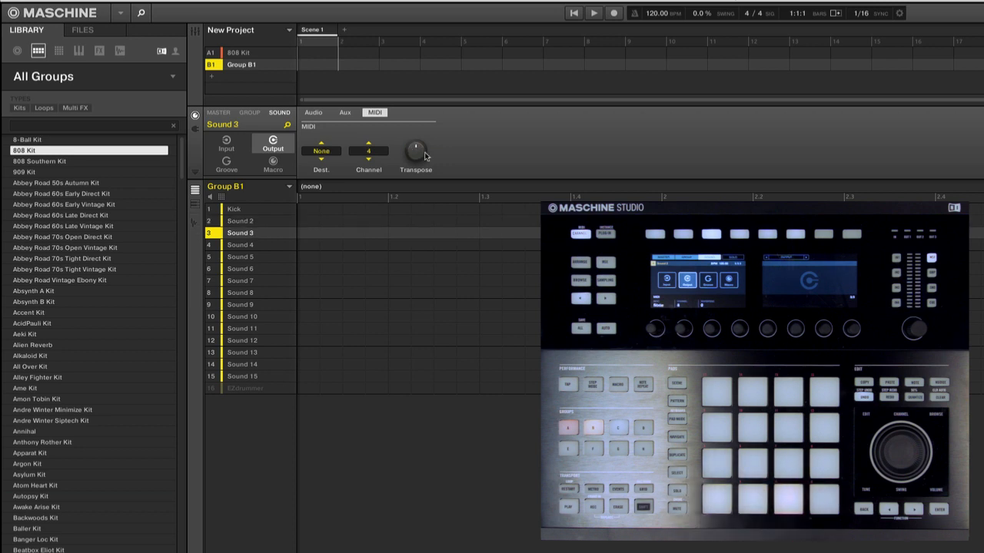
{"action": "left_click", "coordinate": [335, 153]}
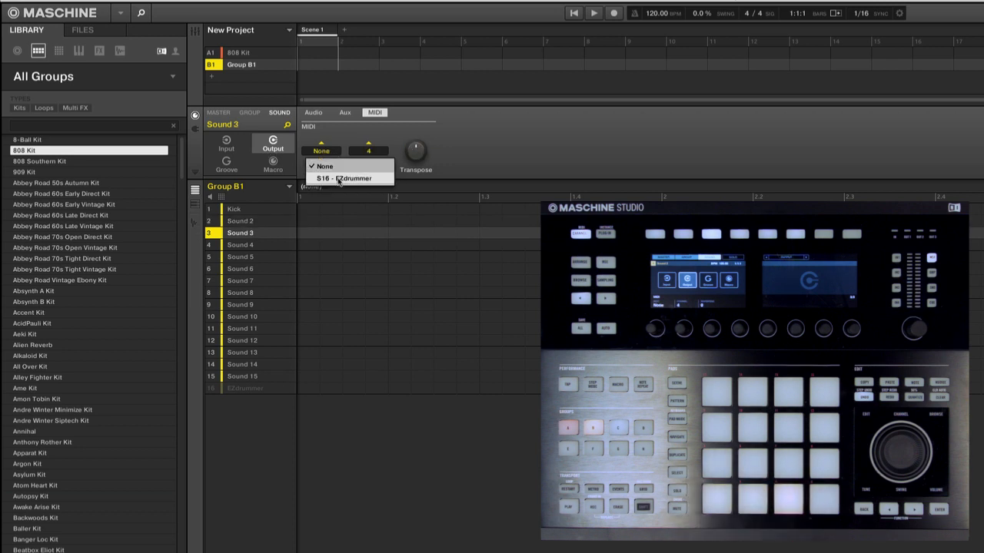
{"action": "left_click", "coordinate": [338, 181]}
{"action": "left_click_drag", "start_coordinate": [415, 151], "coordinate": [415, 175]}
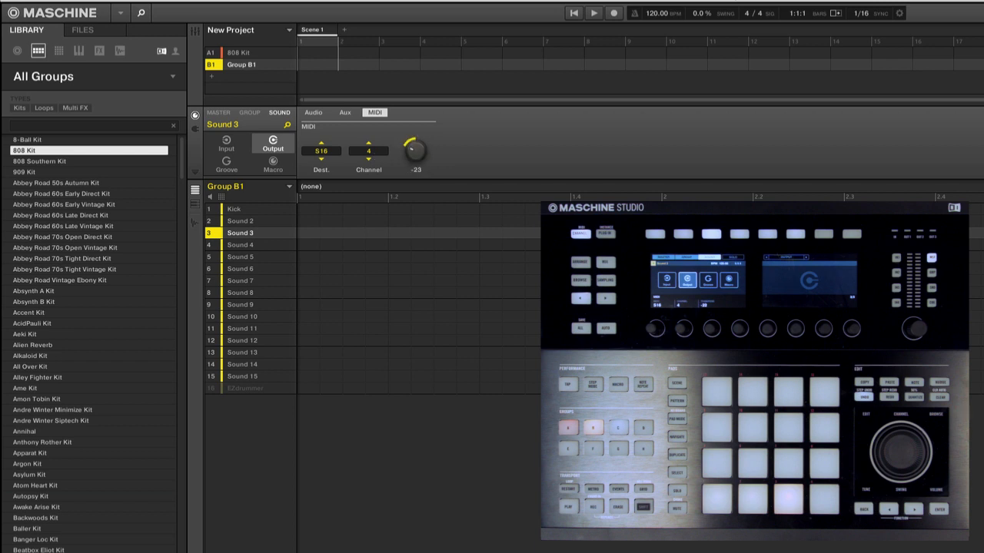
{"action": "left_click_drag", "start_coordinate": [415, 151], "coordinate": [415, 149]}
Step: Rename Sound 3 as HH and Sound 2 as Snare
{"action": "double_click", "coordinate": [238, 235]}
{"action": "type", "text": "HH"}
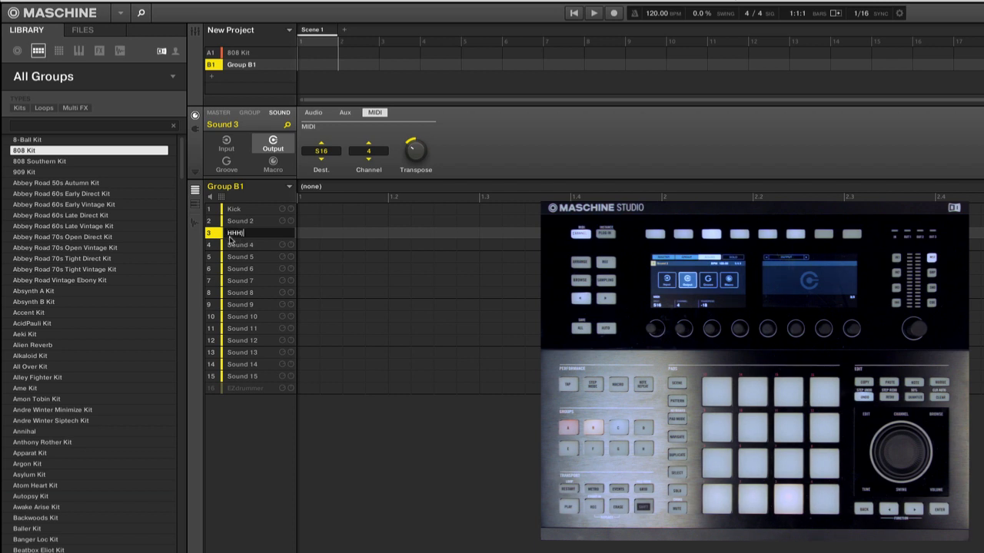
{"action": "key", "text": "Return"}
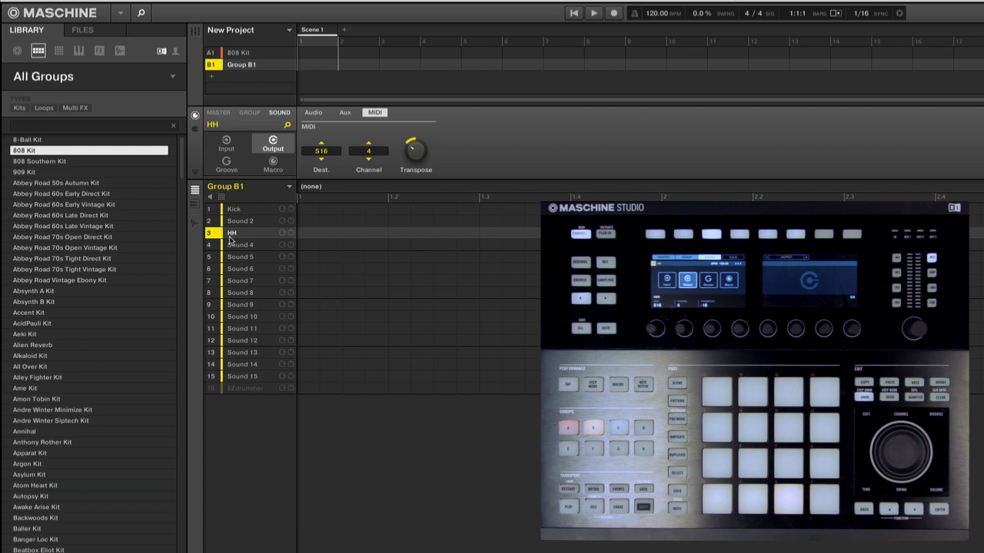
{"action": "double_click", "coordinate": [257, 220]}
{"action": "type", "text": "Snare"}
{"action": "key", "text": "Return"}
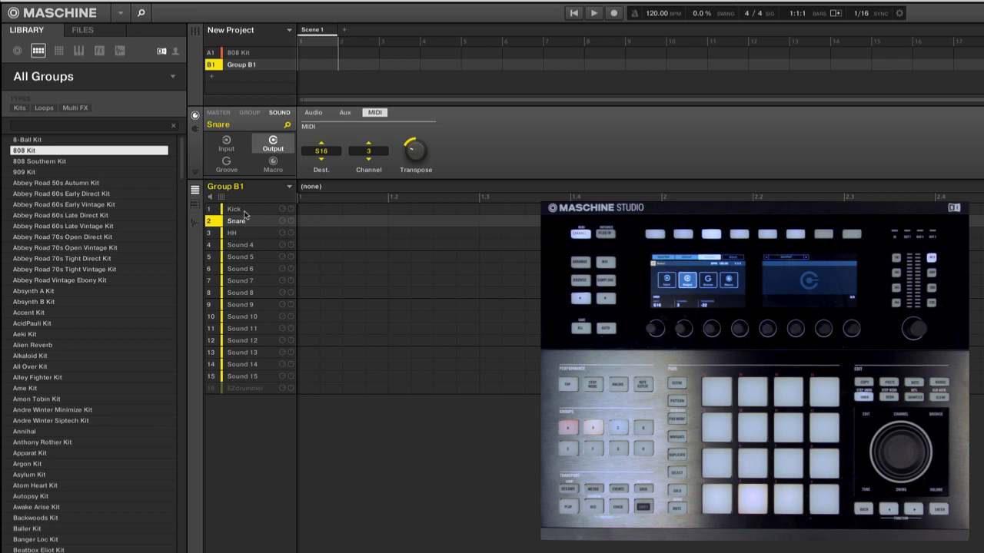
Step: Color the Kick sound red and the Snare sound green
{"action": "right_click", "coordinate": [244, 211]}
{"action": "mouse_move", "coordinate": [281, 283]}
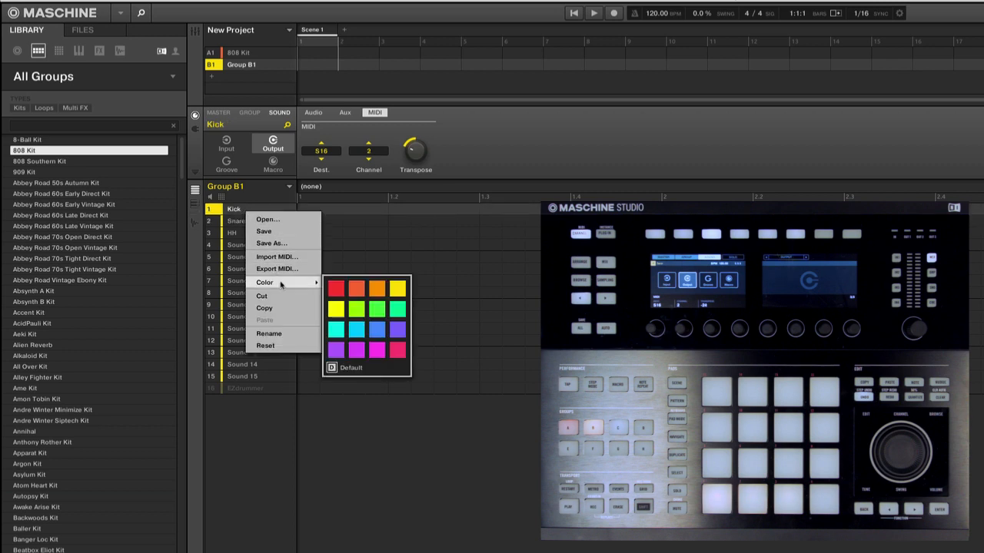
{"action": "left_click", "coordinate": [335, 289]}
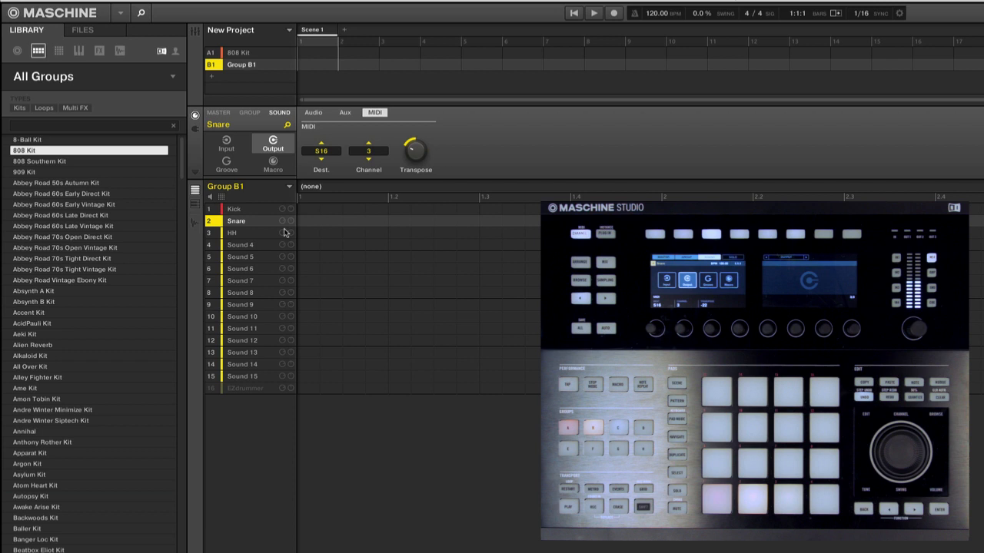
{"action": "right_click", "coordinate": [251, 220]}
{"action": "mouse_move", "coordinate": [292, 288]}
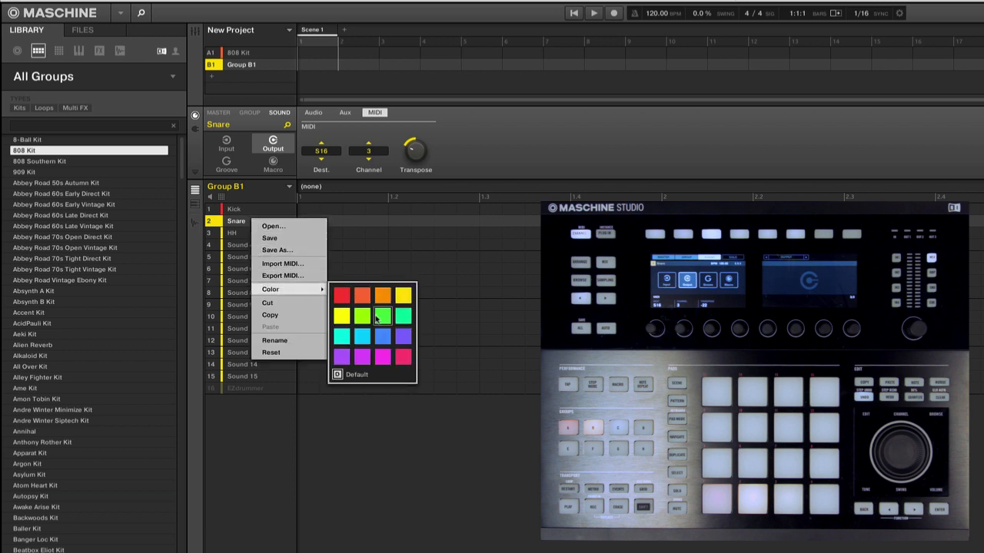
{"action": "left_click", "coordinate": [378, 316]}
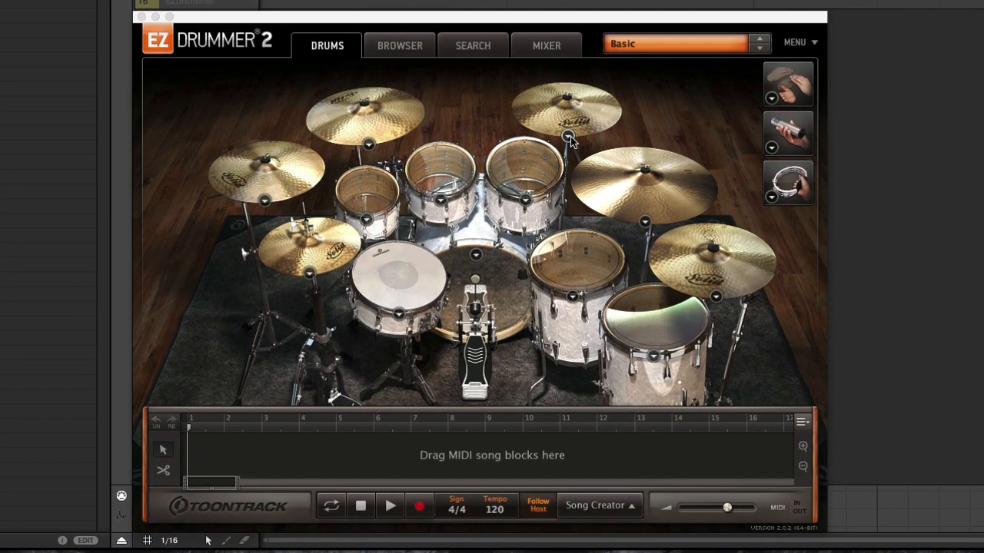
Step: Open the Cymbal 3 instrument options in the EZdrummer kit and examine its details
{"action": "left_click", "coordinate": [368, 341]}
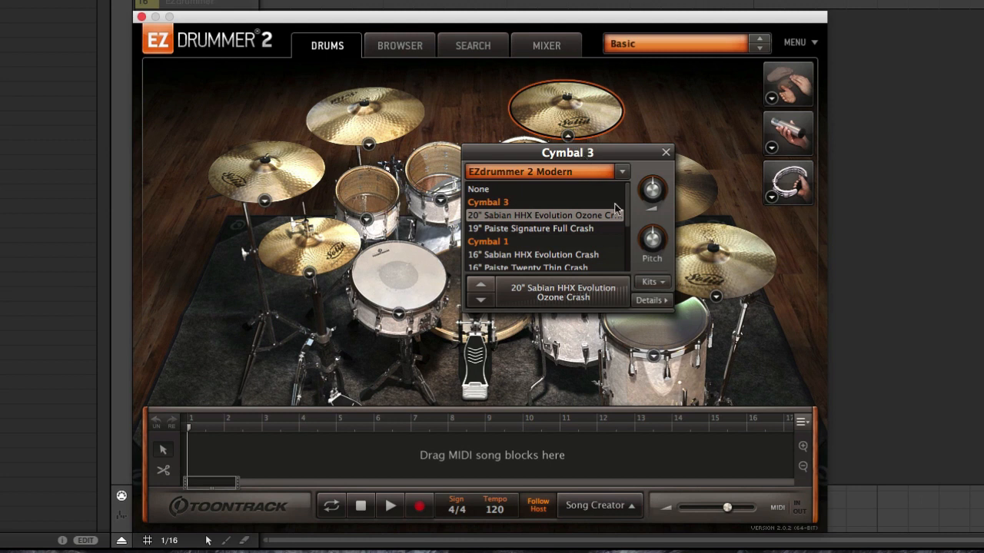
{"action": "left_click", "coordinate": [663, 301]}
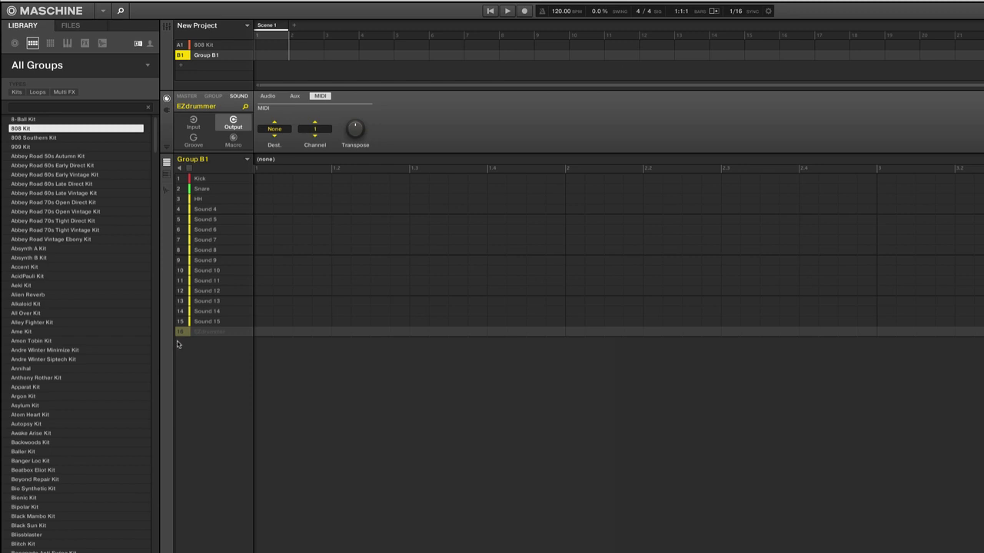
Step: Save Group B1
{"action": "right_click", "coordinate": [205, 160]}
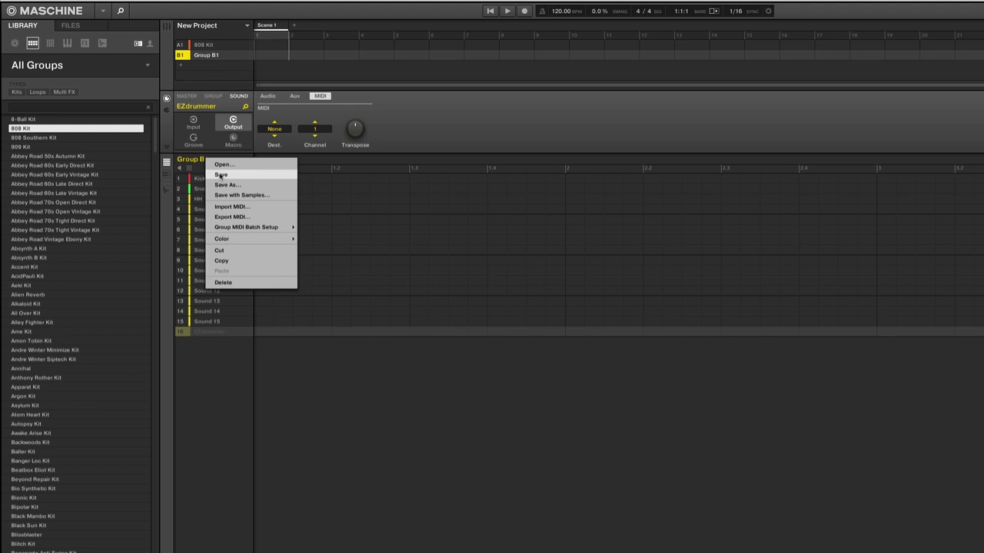
{"action": "left_click", "coordinate": [222, 175]}
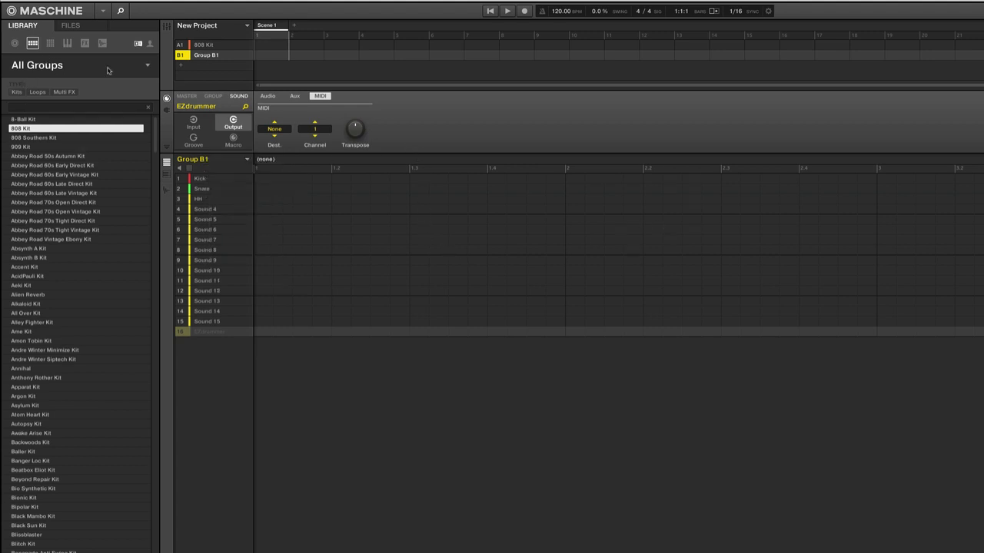
Step: Load the EZdrummer Kit group from the user library into Group B1 and show EZdrummer's mixer
{"action": "left_click", "coordinate": [151, 45]}
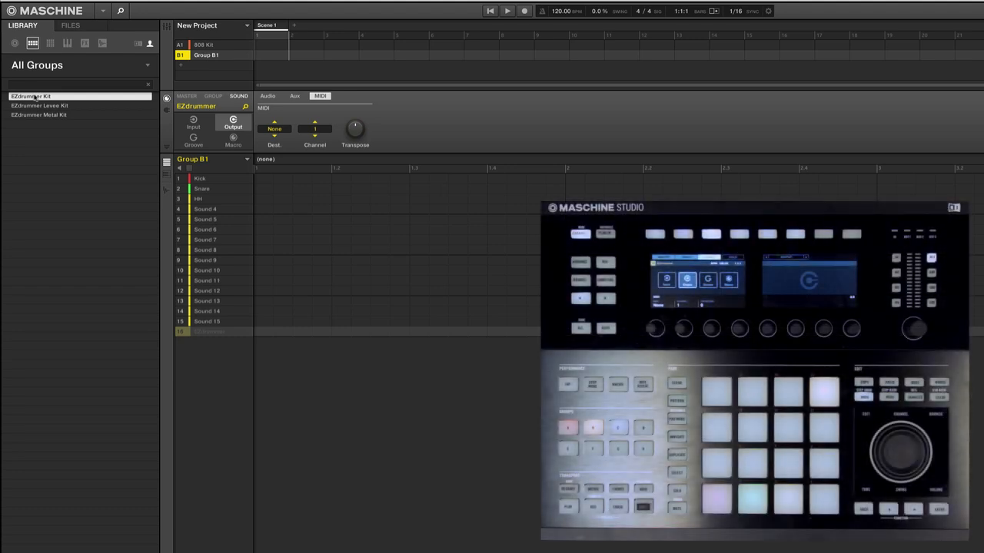
{"action": "double_click", "coordinate": [34, 98]}
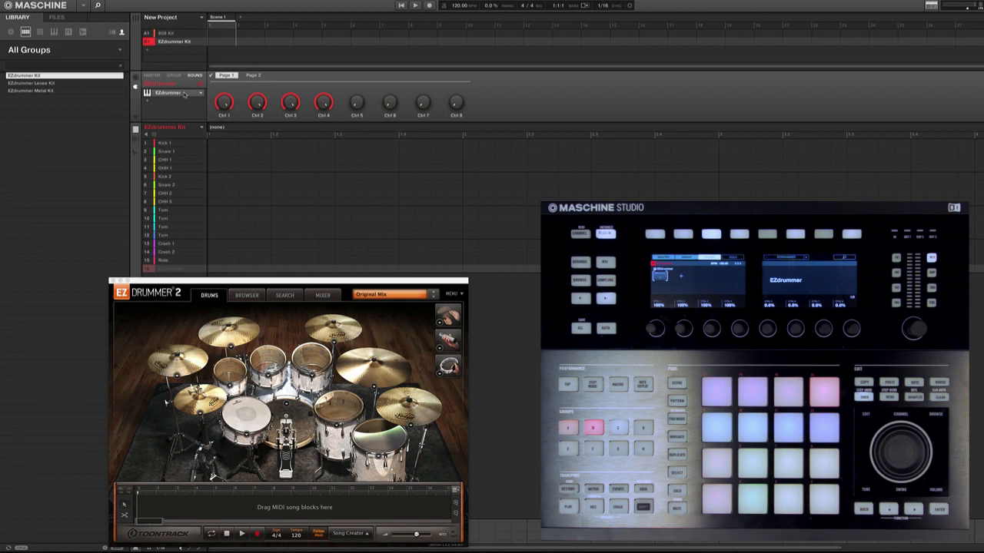
{"action": "left_click", "coordinate": [323, 295]}
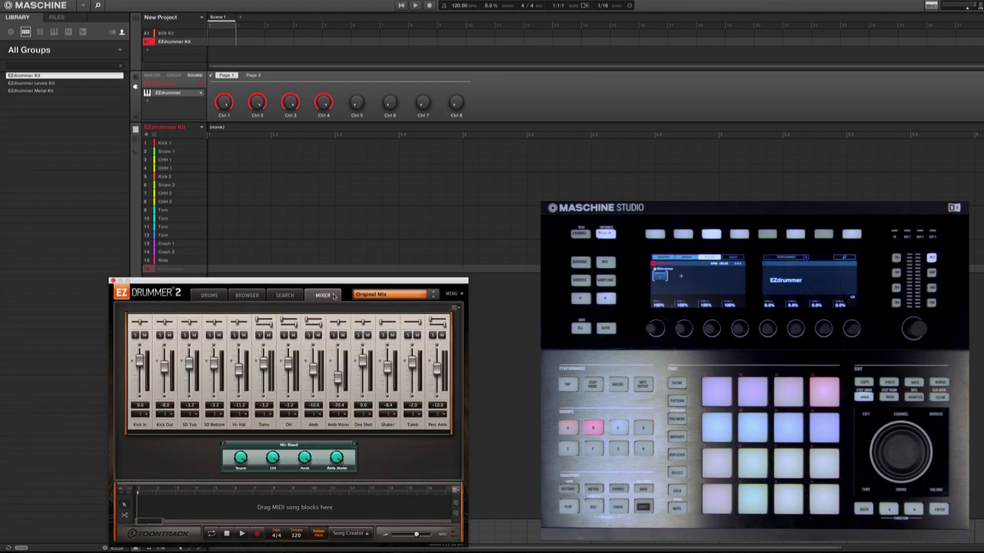